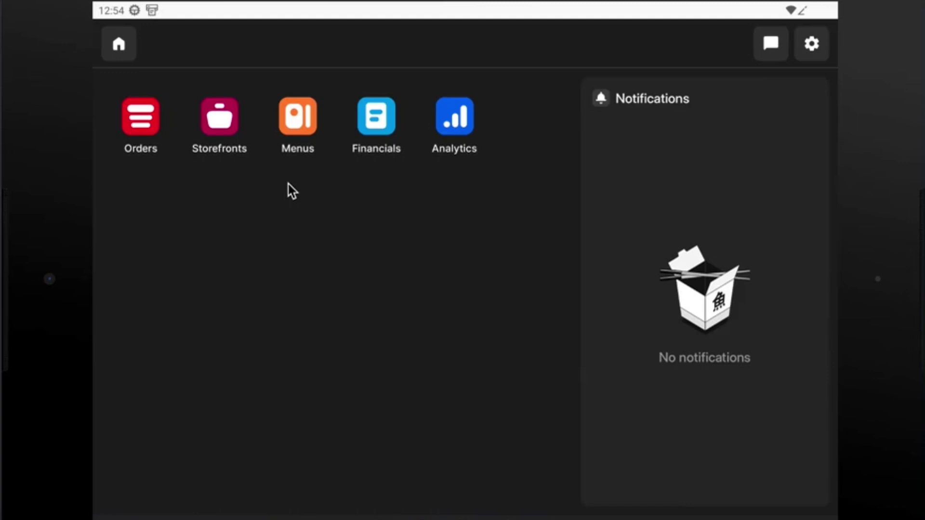
left_click(152, 123)
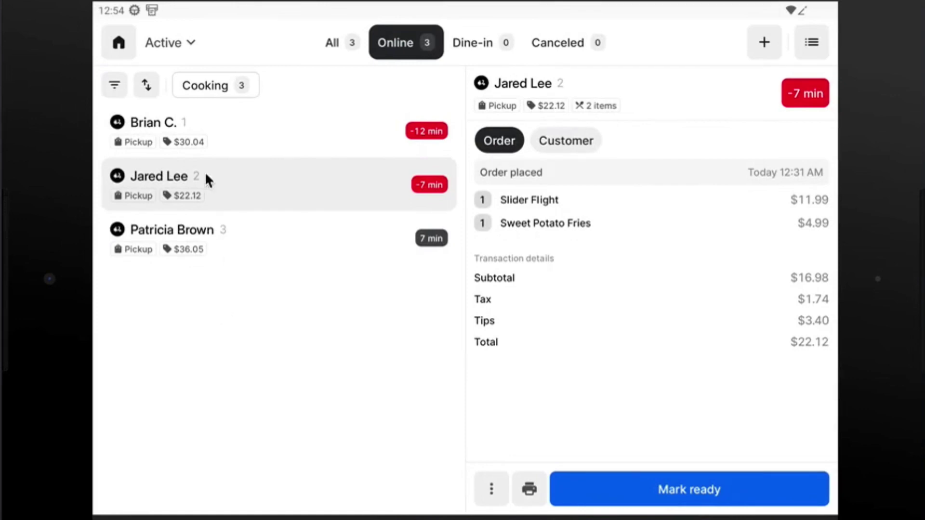
left_click(190, 42)
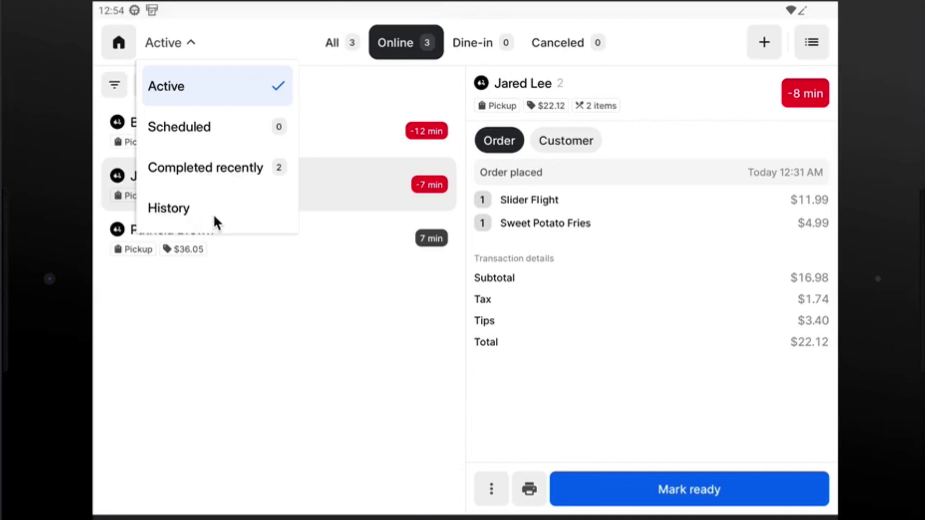
left_click(238, 329)
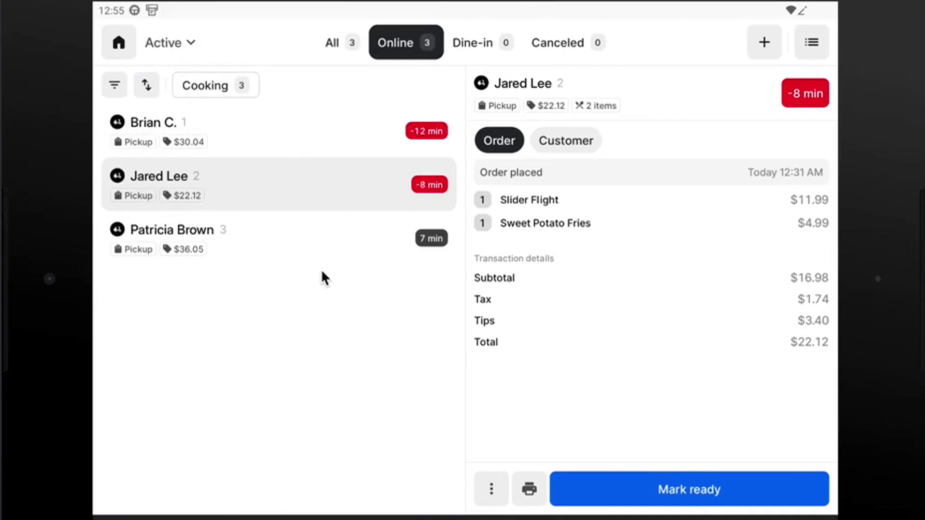
left_click(703, 497)
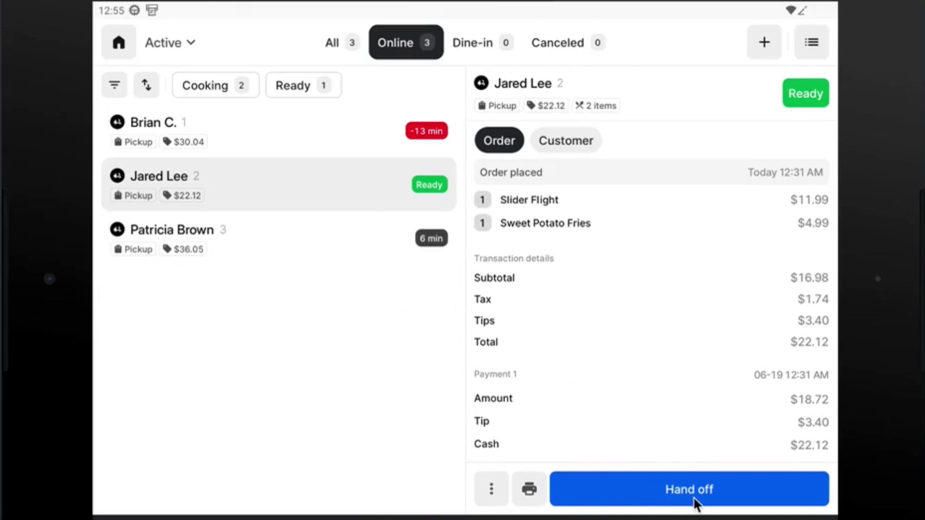
left_click(693, 497)
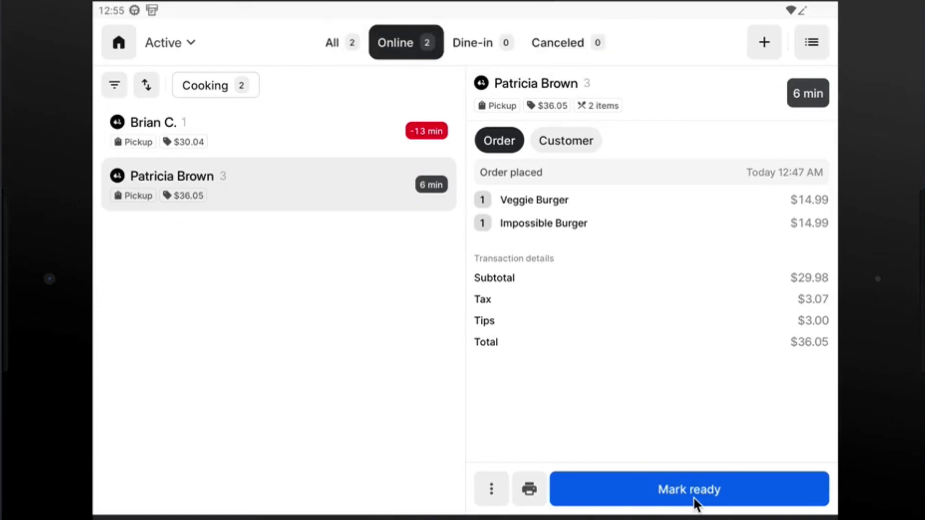
left_click(115, 85)
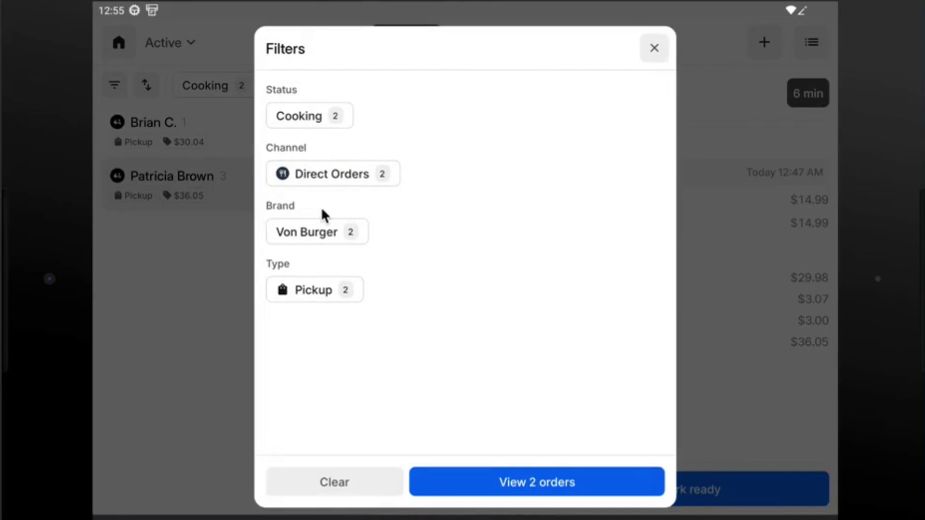
left_click(655, 49)
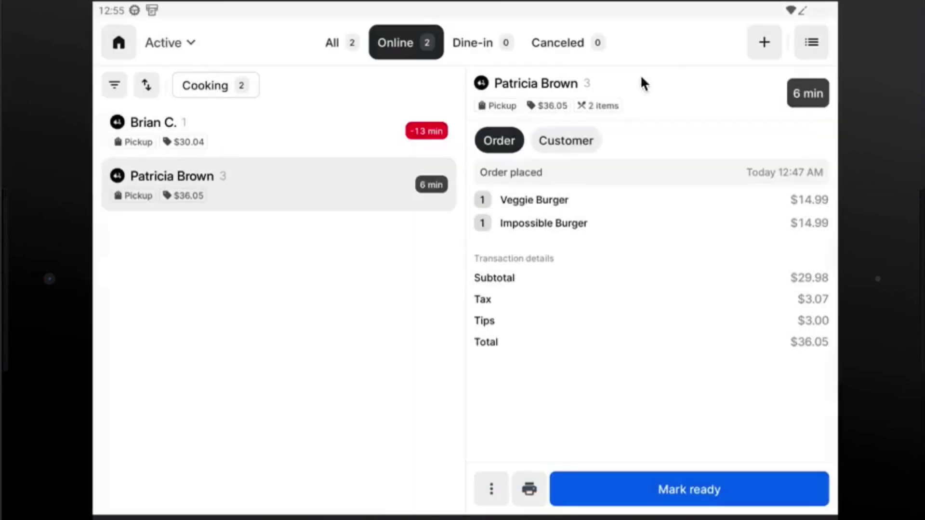
left_click(150, 85)
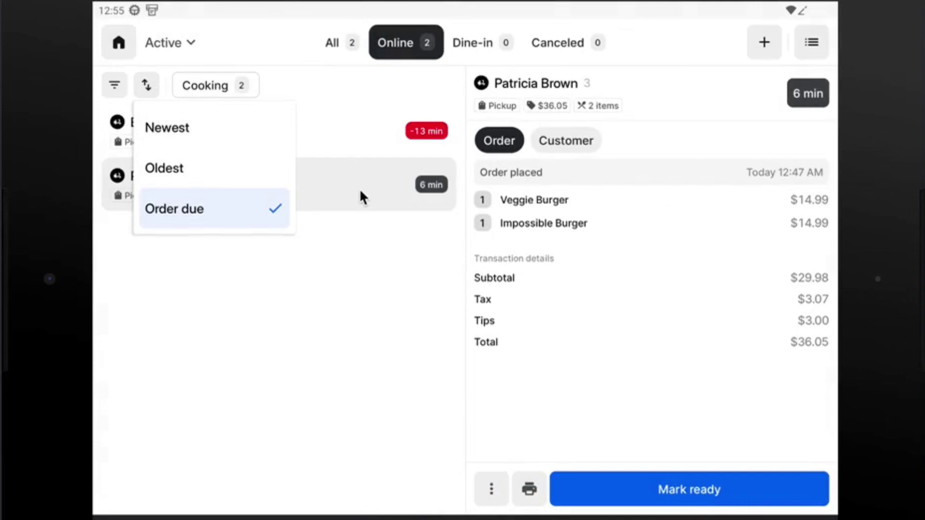
left_click(371, 278)
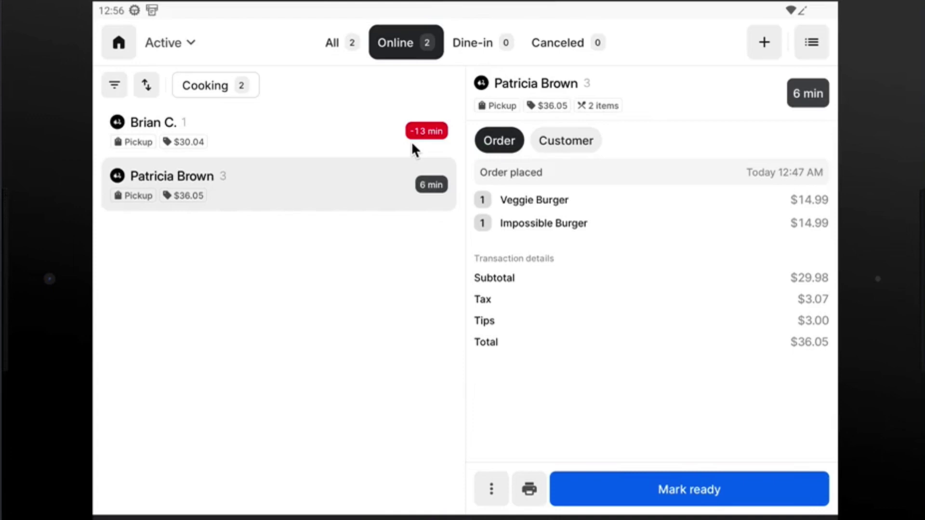
left_click(298, 140)
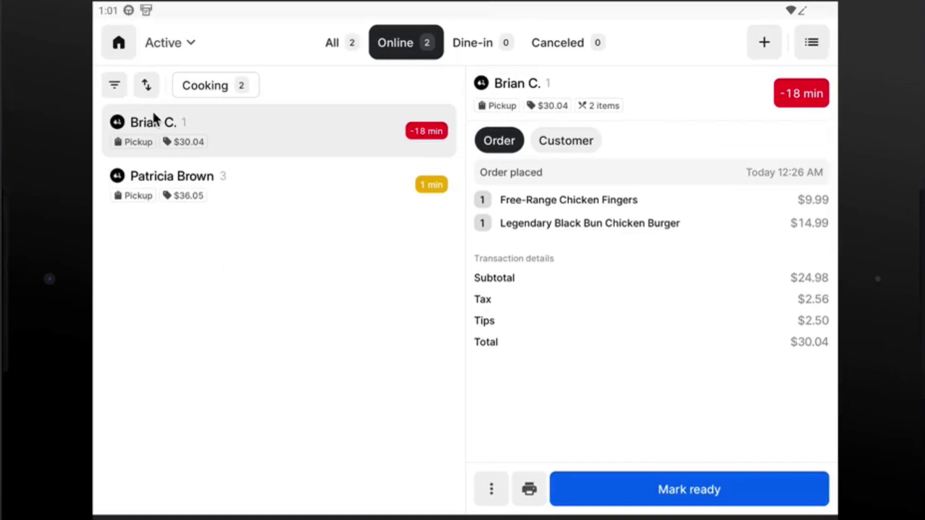
From the home dashboard, set Direct Orders prep time to 35 min in Orders app settings
left_click(119, 42)
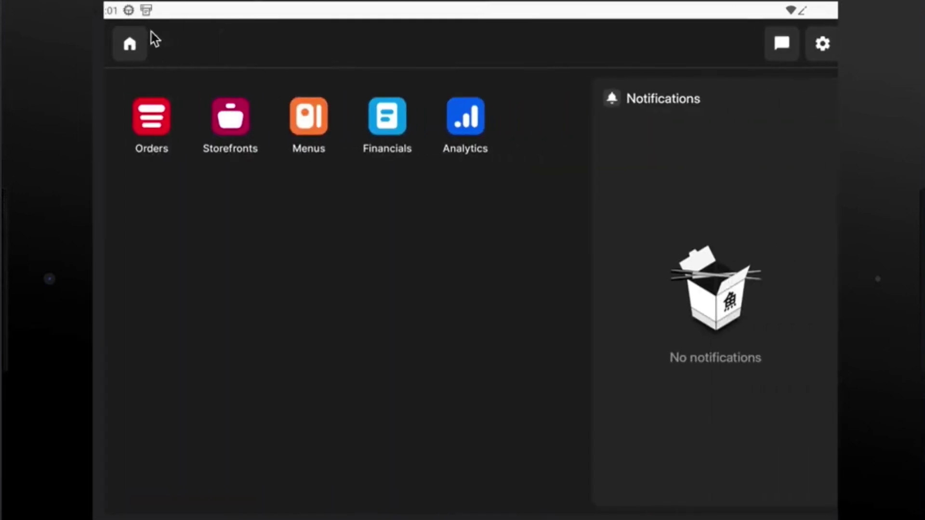
left_click(812, 42)
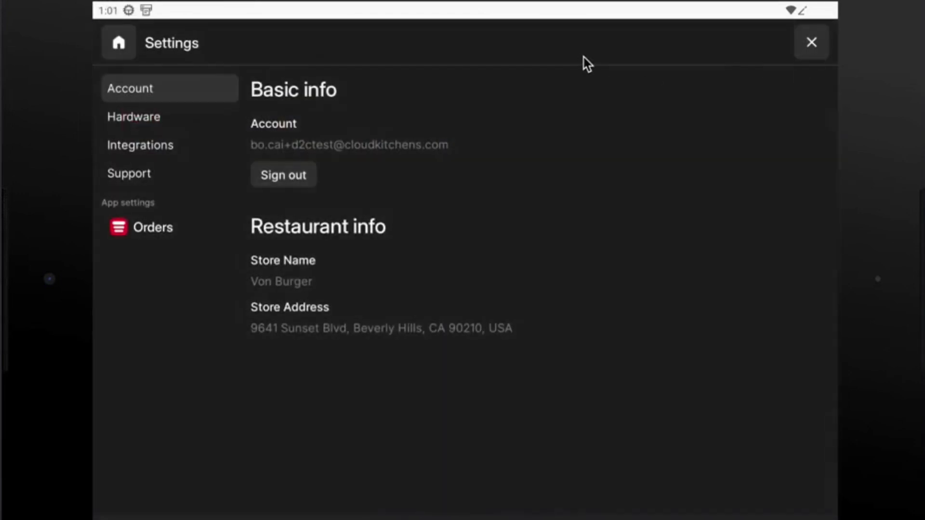
left_click(168, 229)
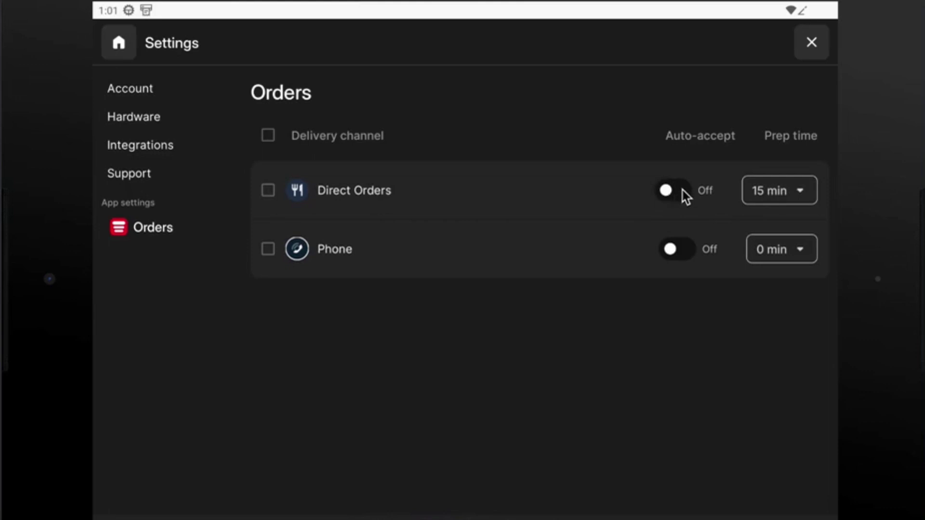
left_click(770, 190)
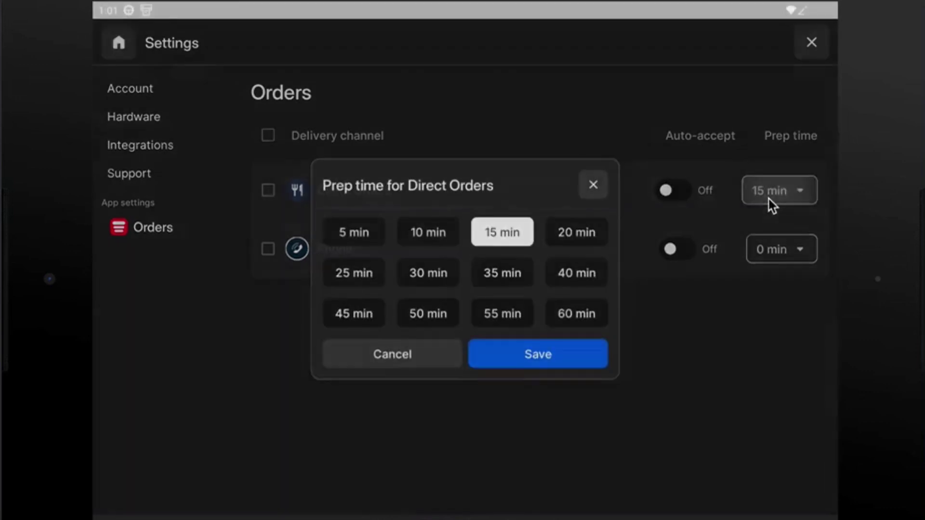
left_click(502, 270)
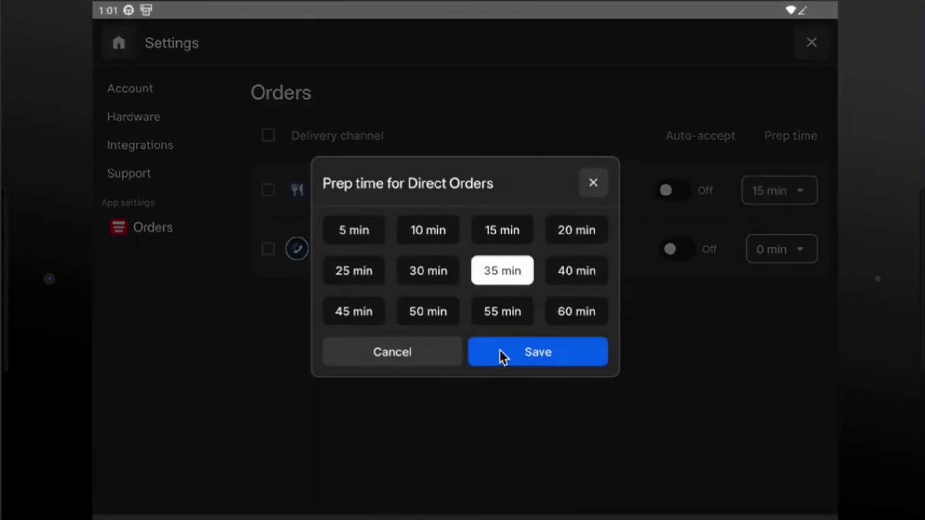